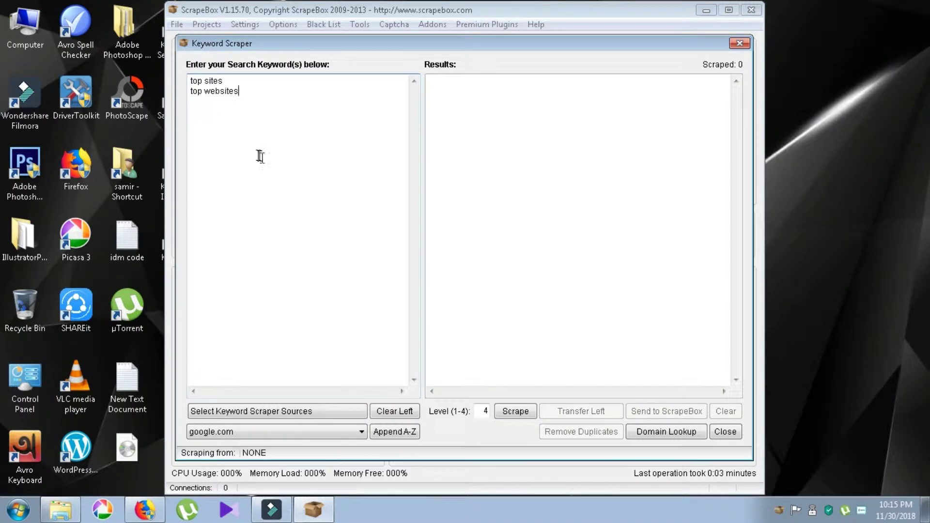
# Step: Set the scraping level to 4 and scrape Google Suggest and YouTube Suggestions for top sites and top websites
pyautogui.click(331, 411)
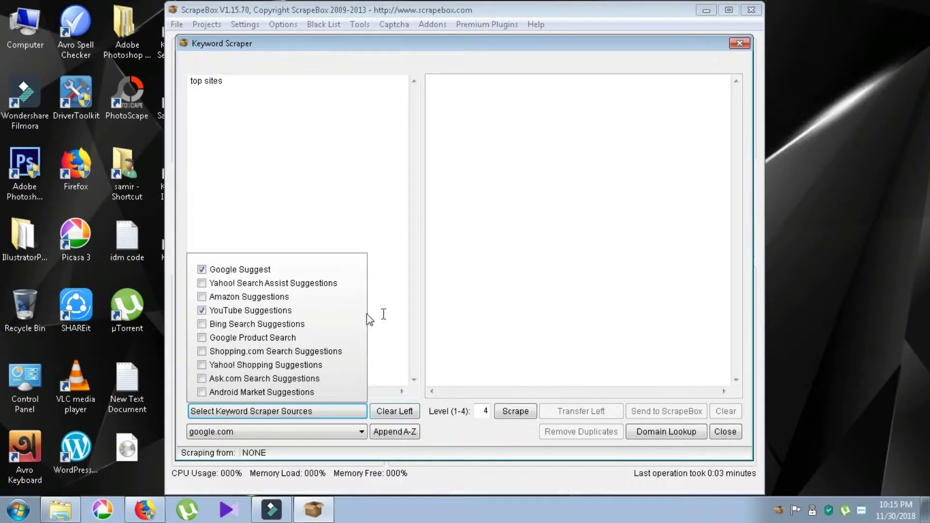
pyautogui.doubleClick(486, 410)
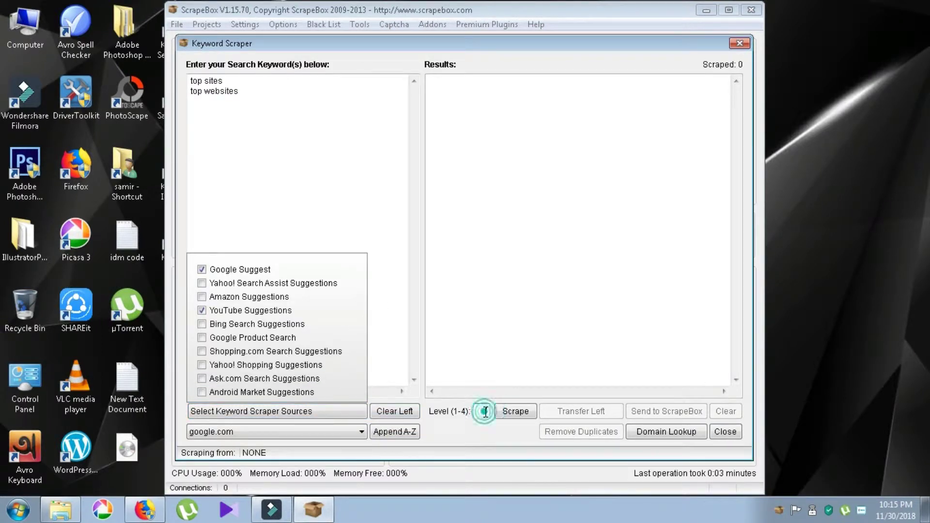
pyautogui.click(347, 410)
pyautogui.click(486, 411)
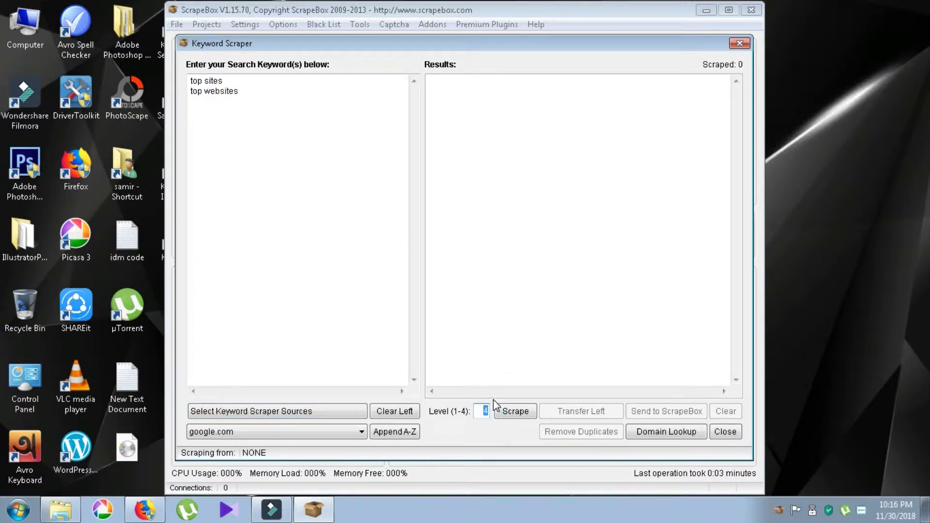
pyautogui.write('4')
pyautogui.click(519, 413)
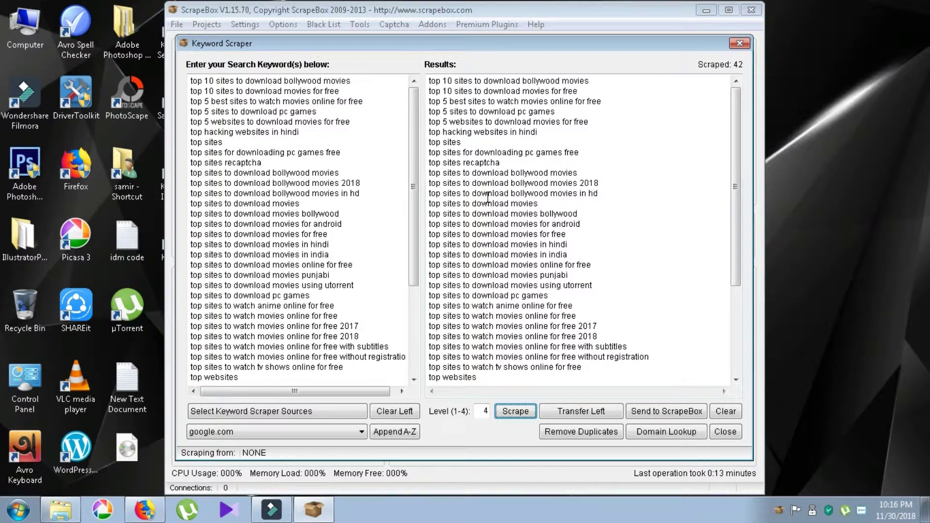
# Step: Send the scraped top sites and top websites keywords to the main ScrapeBox keyword list
pyautogui.moveTo(413, 225)
pyautogui.mouseDown()
pyautogui.moveTo(416, 310)
pyautogui.moveTo(428, 218)
pyautogui.mouseUp()
pyautogui.moveTo(426, 275); pyautogui.dragTo(441, 202)
pyautogui.click(681, 413)
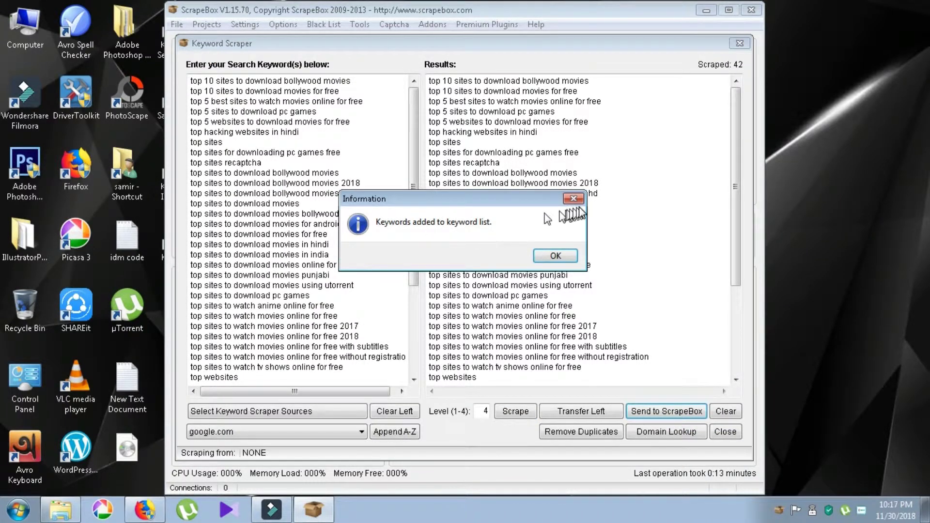
pyautogui.click(573, 198)
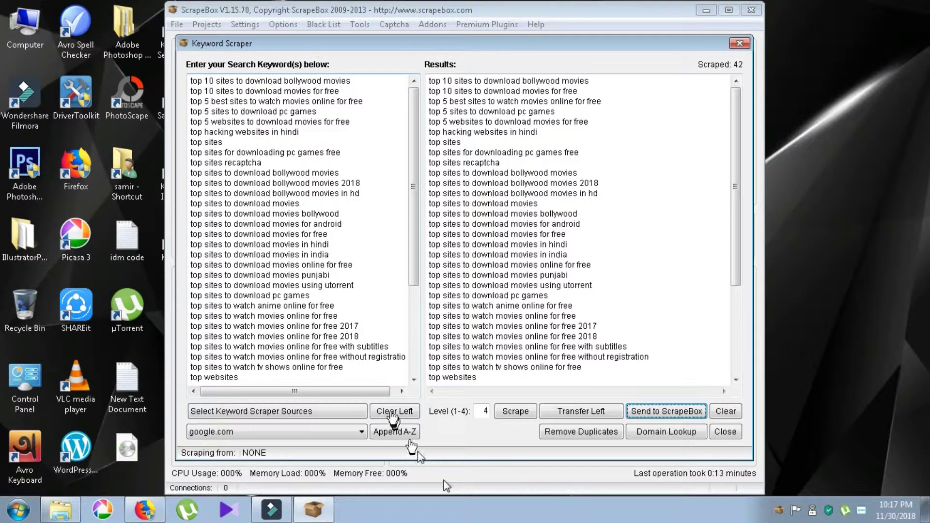
# Step: Empty the search keyword and results lists and enter top software, photo editing, video editing and u torrent download as search keywords
pyautogui.click(390, 411)
pyautogui.click(727, 411)
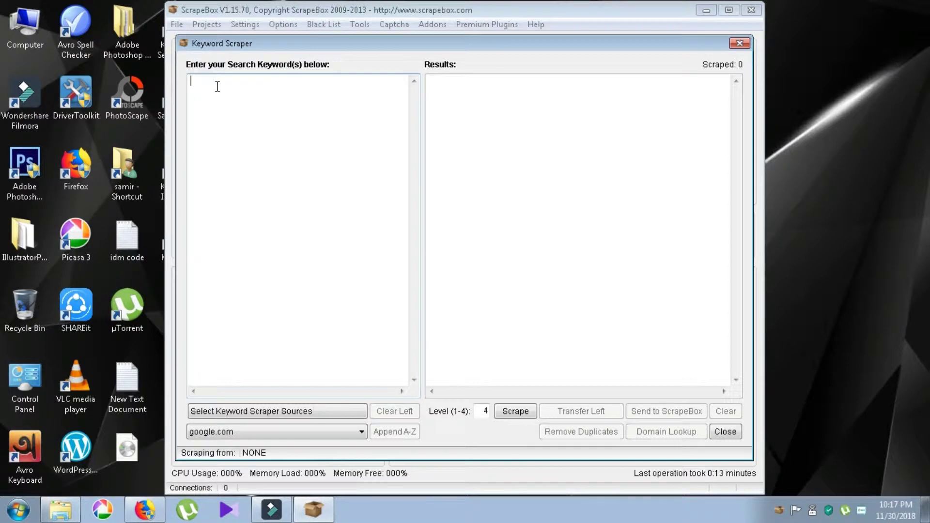
pyautogui.write('software')
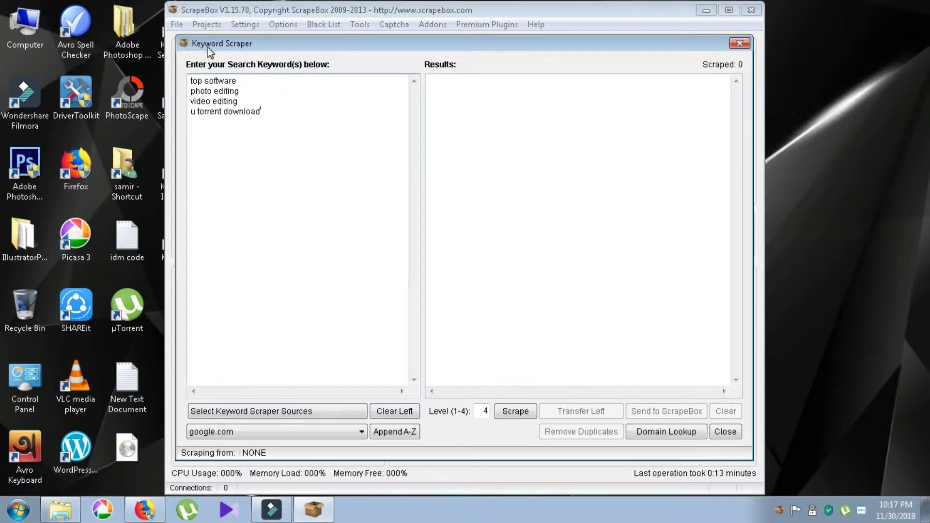
# Step: Scrape suggestions for the four software-related keywords, abort the run early and look through the results
pyautogui.click(515, 411)
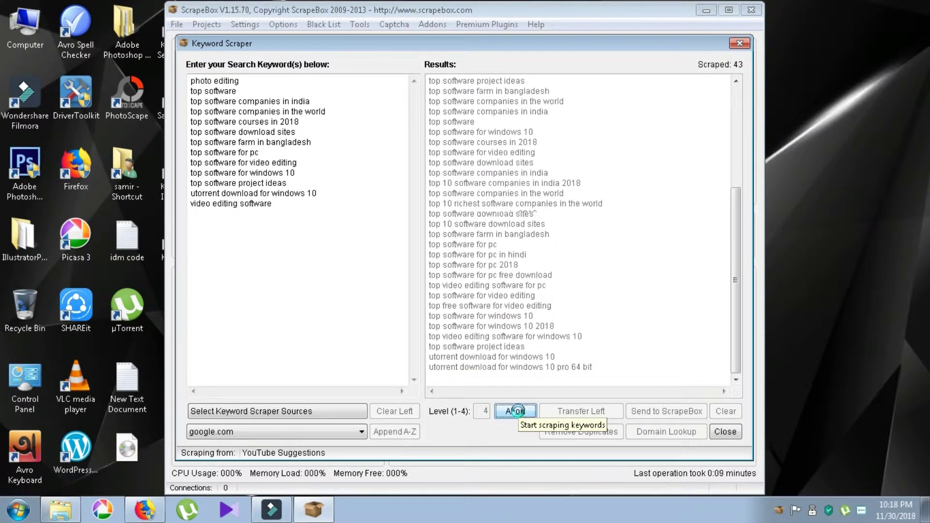
pyautogui.click(515, 410)
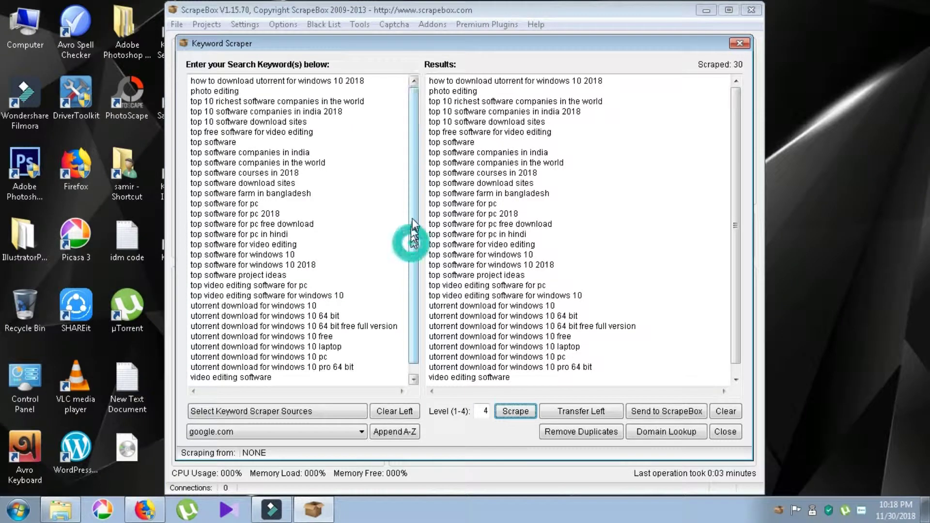
pyautogui.scroll(-1, 409, 245)
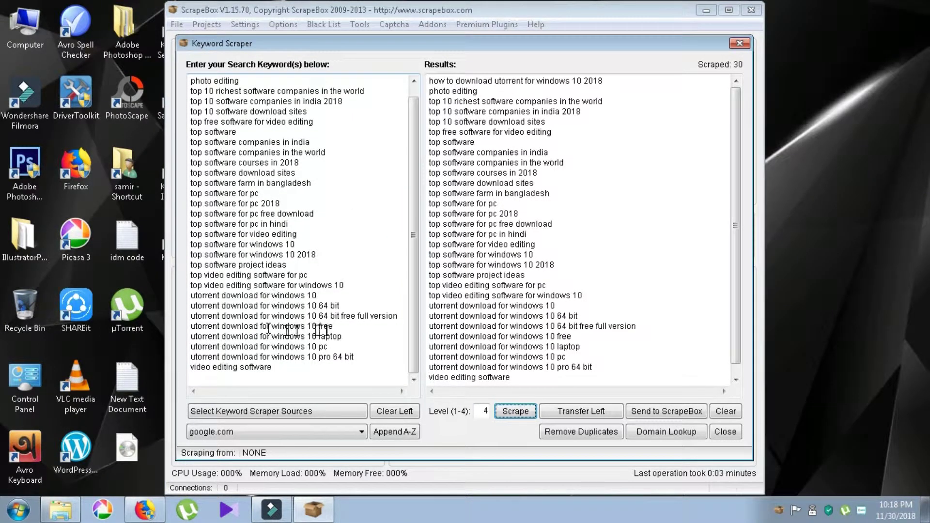
pyautogui.moveTo(736, 192); pyautogui.dragTo(736, 221)
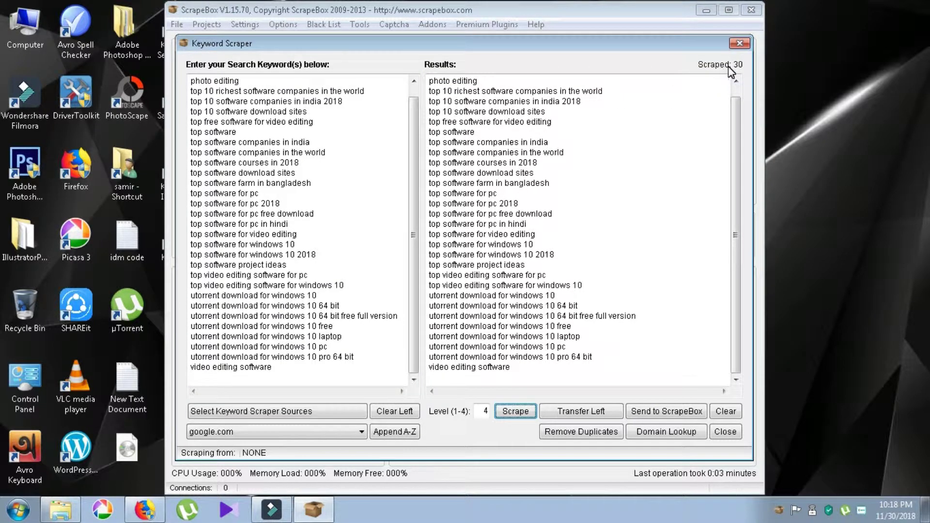
# Step: Enable all remaining keyword scraper sources, including Yahoo, Amazon, Bing, Google Product Search, Shopping.com, Ask.com and Android Market
pyautogui.click(359, 416)
pyautogui.click(201, 337)
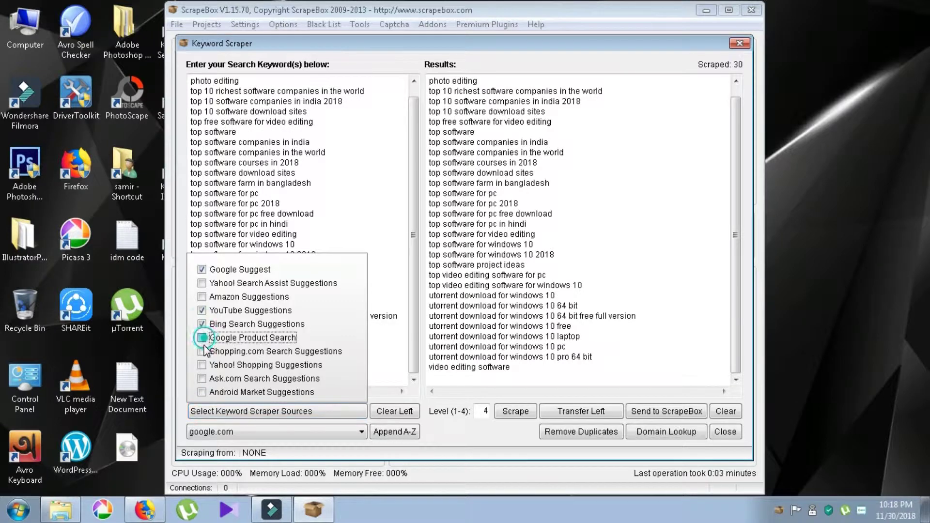
pyautogui.click(202, 351)
pyautogui.click(202, 364)
pyautogui.click(202, 378)
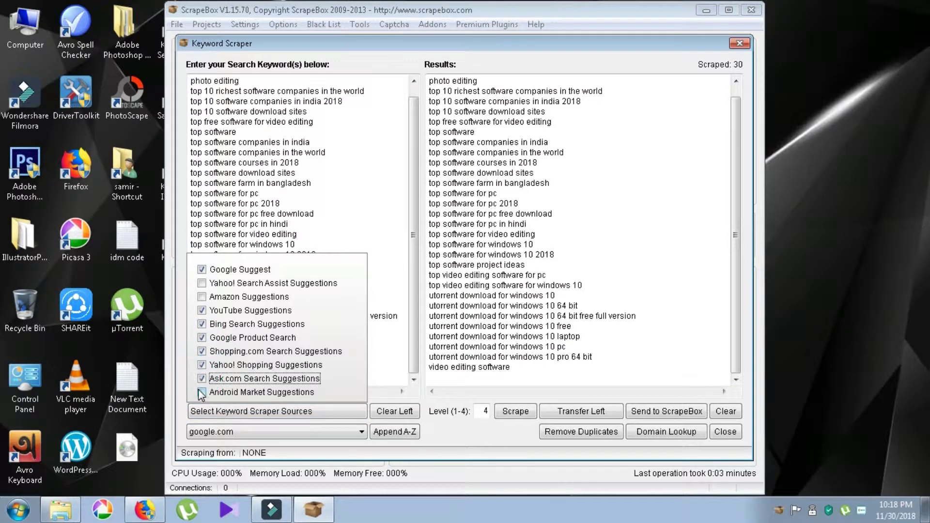
pyautogui.click(201, 392)
pyautogui.click(202, 296)
pyautogui.click(202, 283)
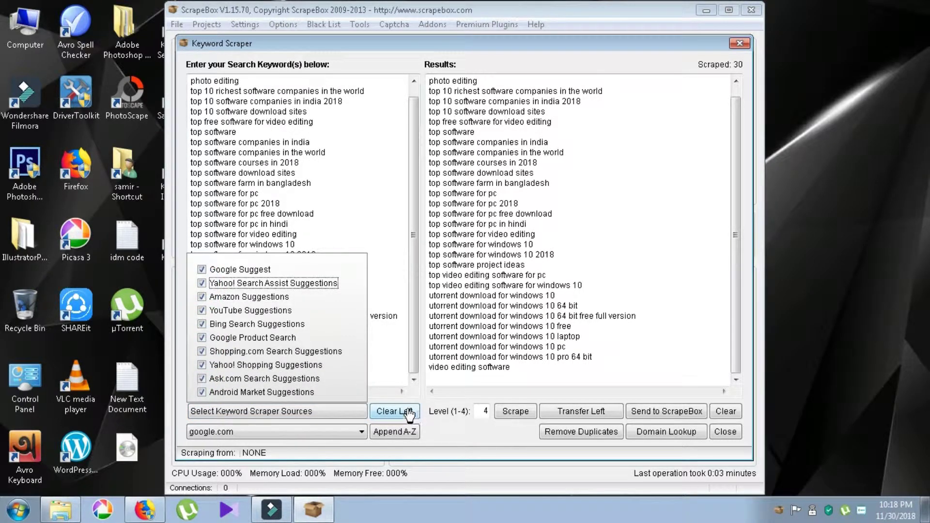
# Step: Empty the search keyword and results lists and enter software, products, download sites and tips & tricks as search keywords
pyautogui.click(322, 411)
pyautogui.click(513, 410)
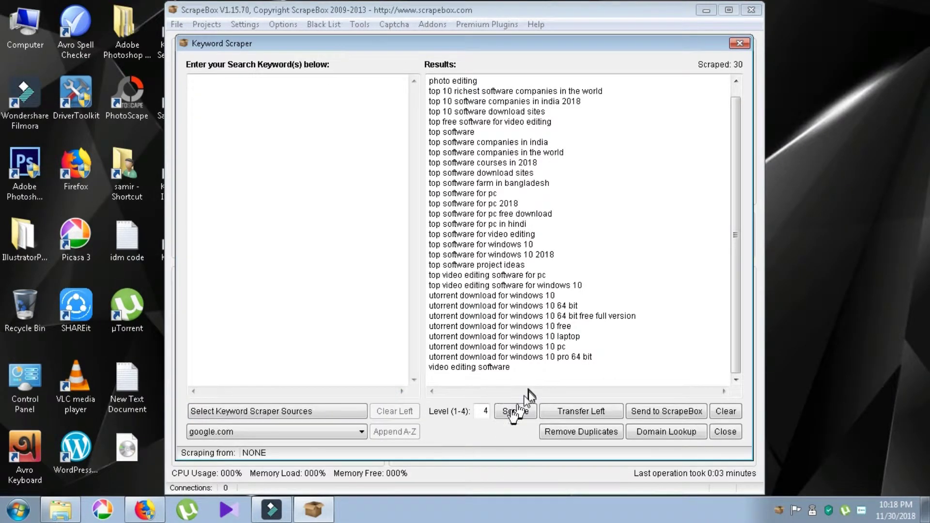
pyautogui.click(721, 411)
pyautogui.click(221, 94)
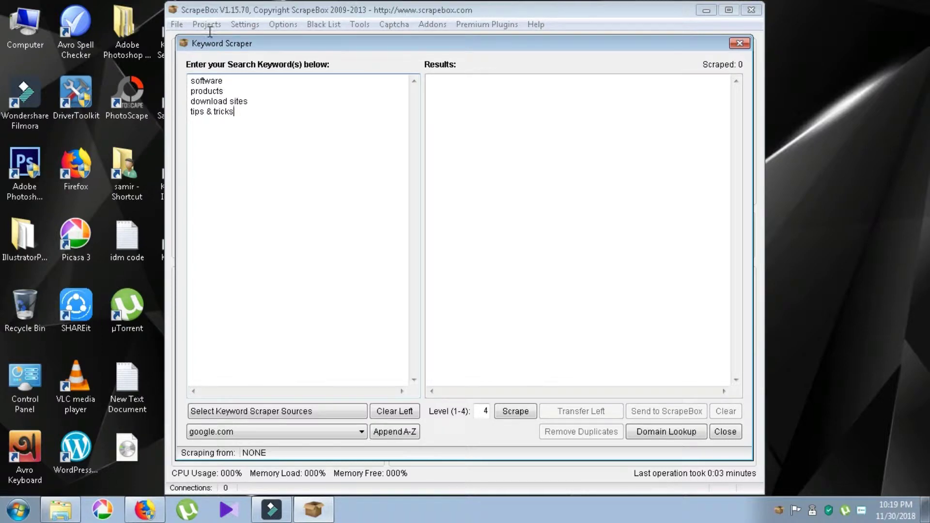
# Step: Scrape suggestions for software, products, download sites and tips & tricks, abort the run early and look through the list
pyautogui.click(514, 411)
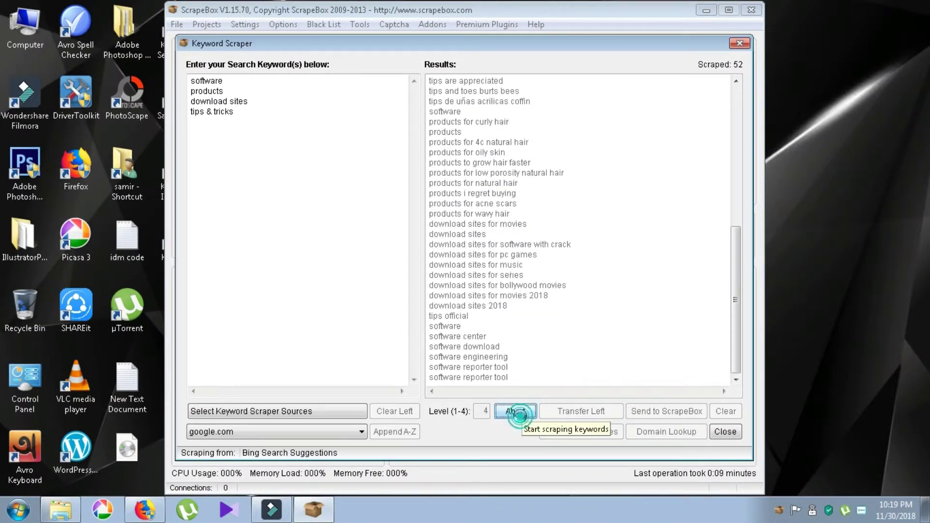
pyautogui.click(517, 413)
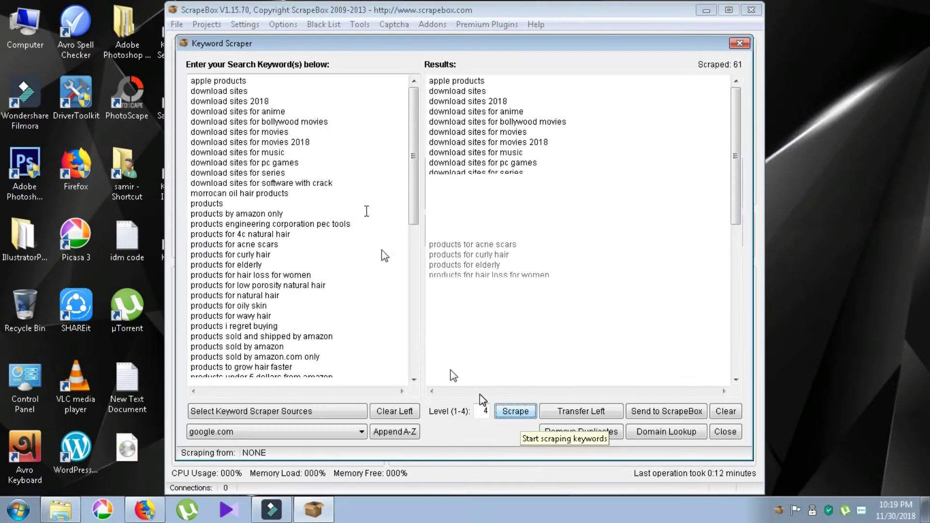
pyautogui.moveTo(412, 179); pyautogui.dragTo(438, 348)
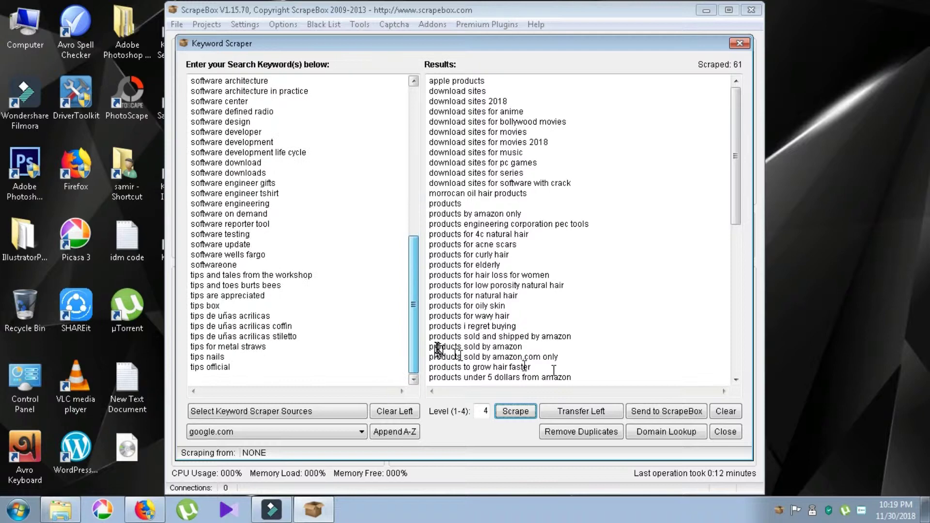
# Step: Add the newly scraped keywords to the main ScrapeBox keyword list and close the Keyword Scraper
pyautogui.click(673, 415)
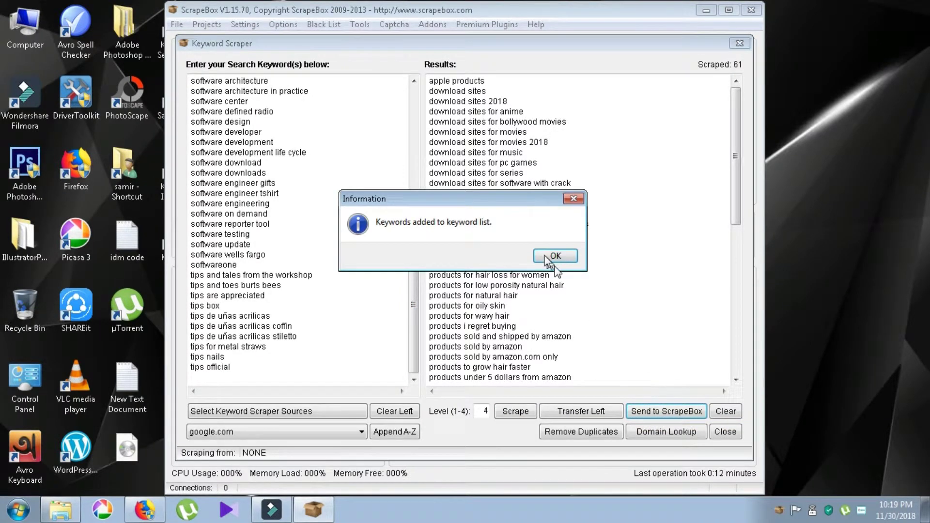
pyautogui.click(574, 198)
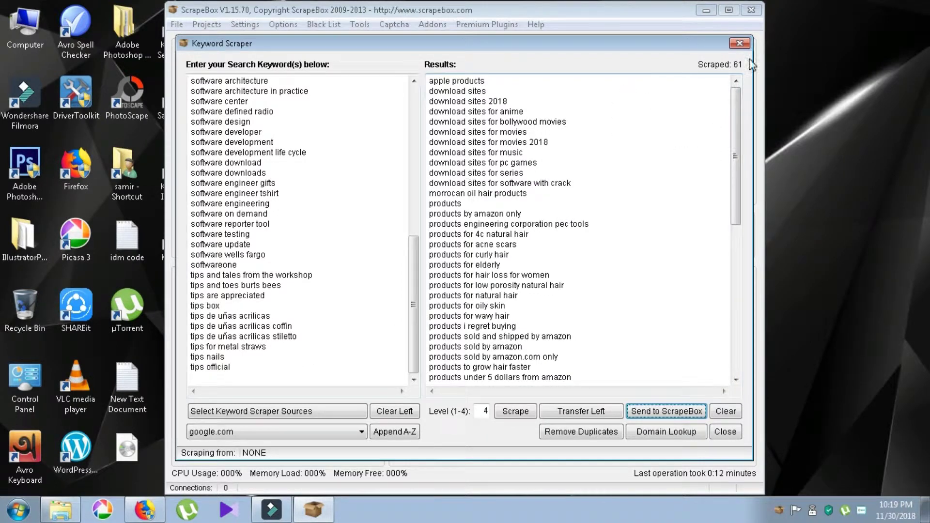
pyautogui.click(739, 43)
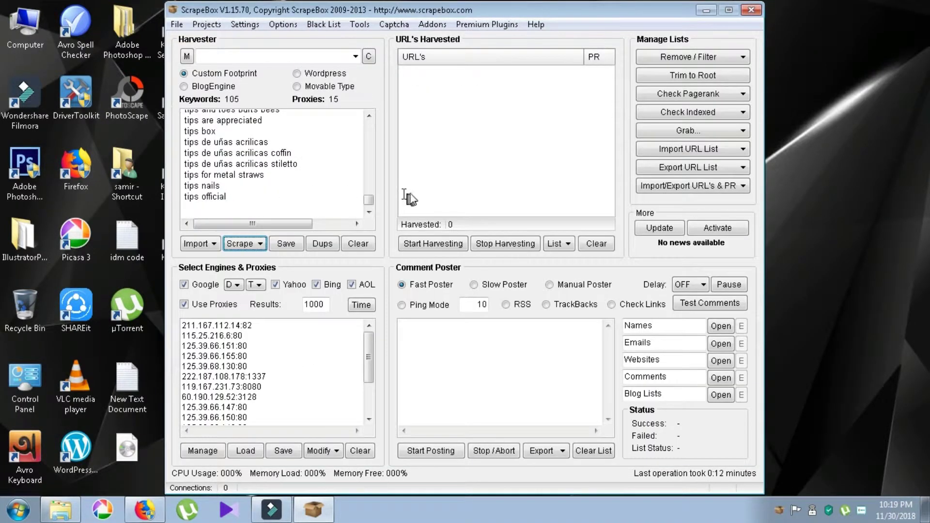
# Step: Review the Harvester's keyword list from its beginning and minimize the program window
pyautogui.click(369, 199)
pyautogui.moveTo(369, 199); pyautogui.dragTo(397, 119)
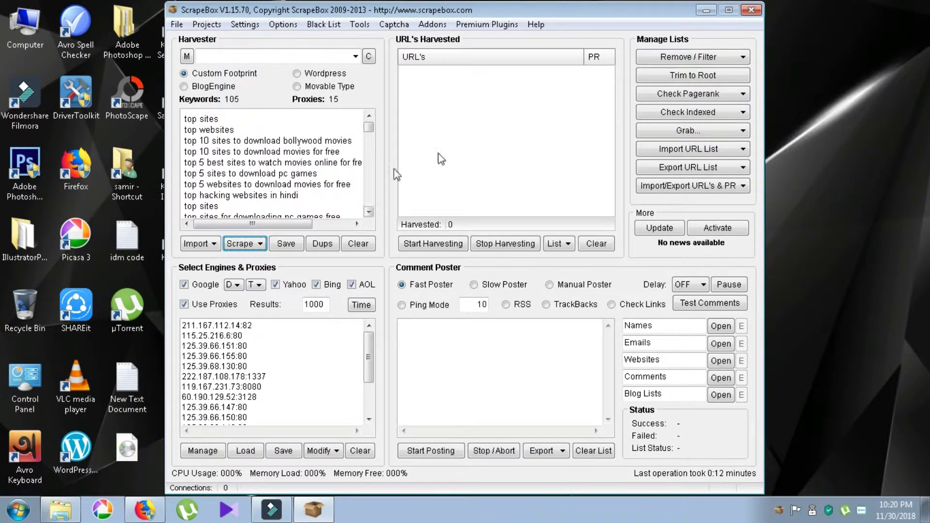
pyautogui.click(703, 11)
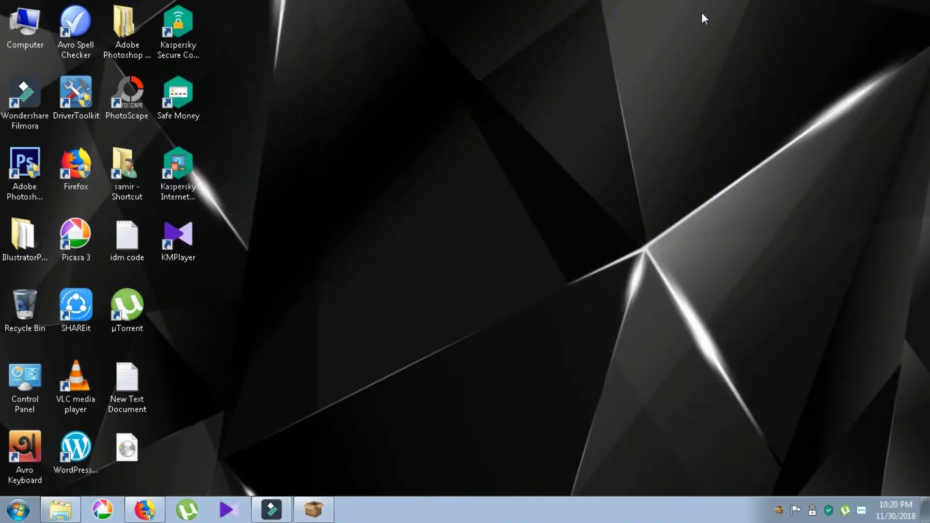